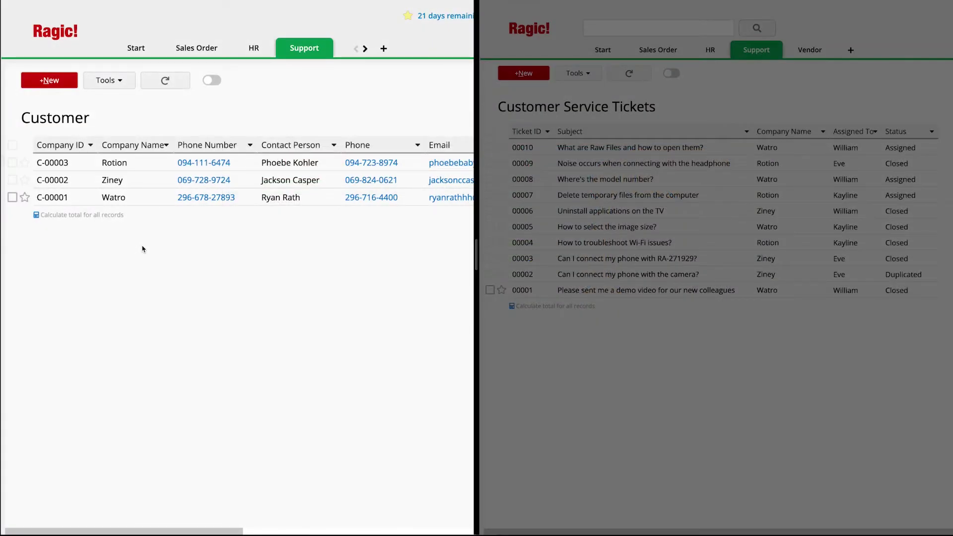
# Open Rotion's customer record and filter the tickets list by 'Rotion'.
pyautogui.click(142, 166)
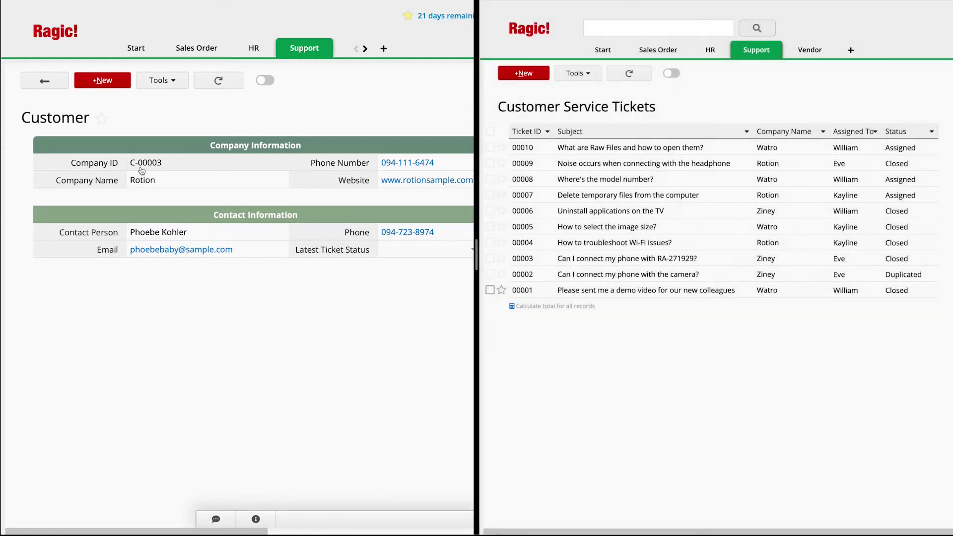
pyautogui.click(636, 33)
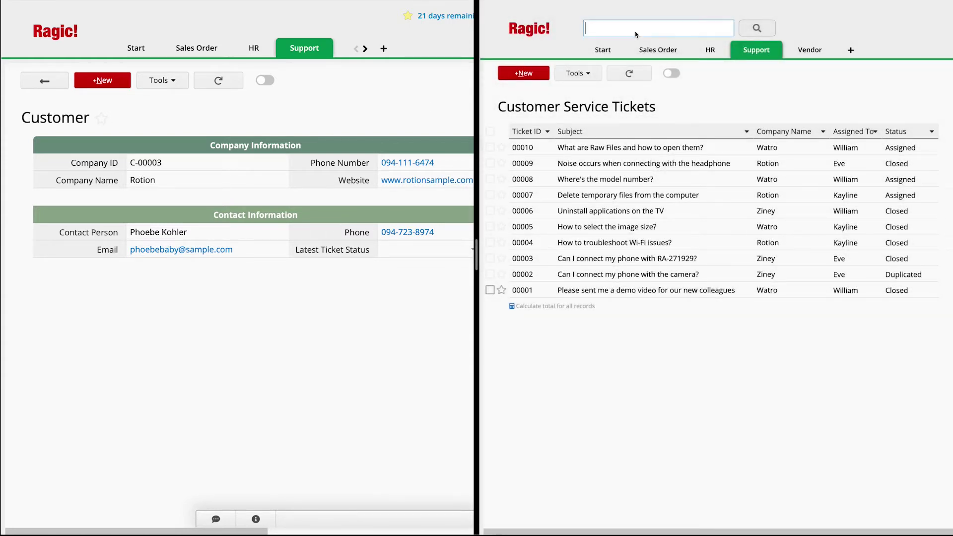
pyautogui.write('Rotion')
pyautogui.press('Return')
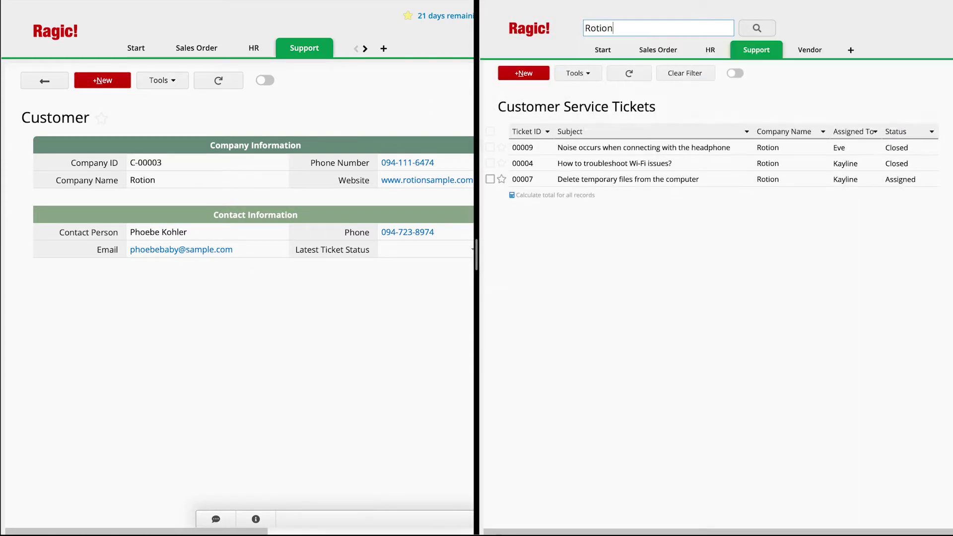
# Open ticket 00009 and pick a new value from its Status dropdown.
pyautogui.click(738, 150)
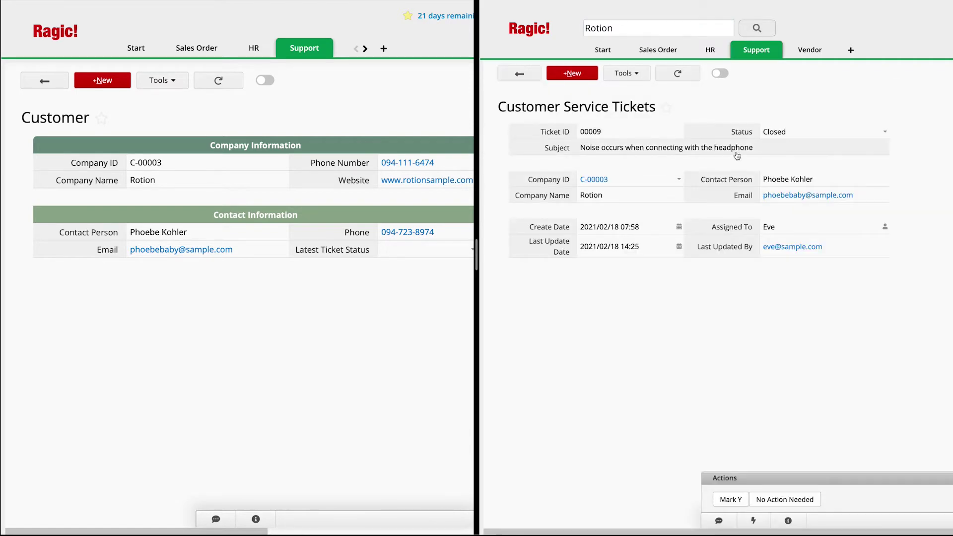
pyautogui.click(425, 249)
pyautogui.click(446, 298)
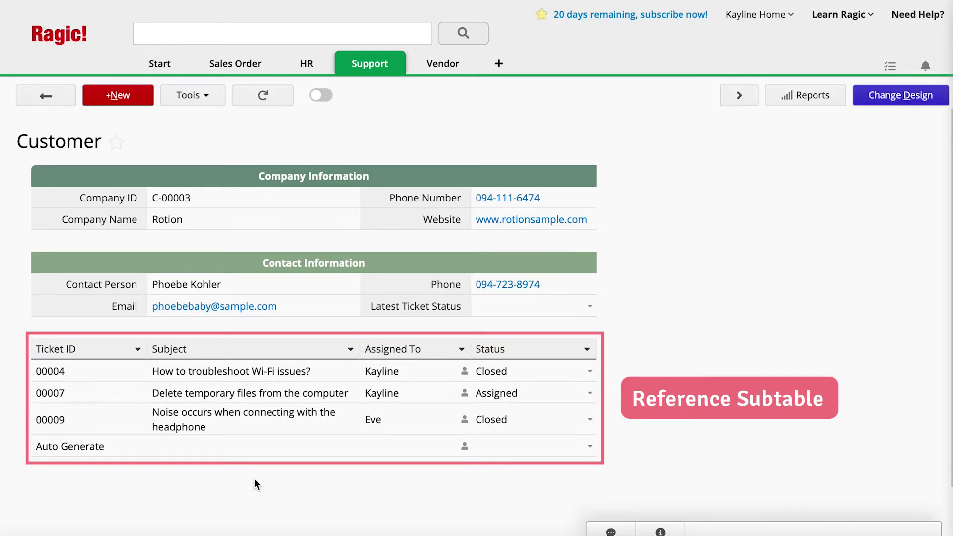
# Save the LAST(D9) formula, apply it to all saved records, and exit design mode.
pyautogui.click(251, 424)
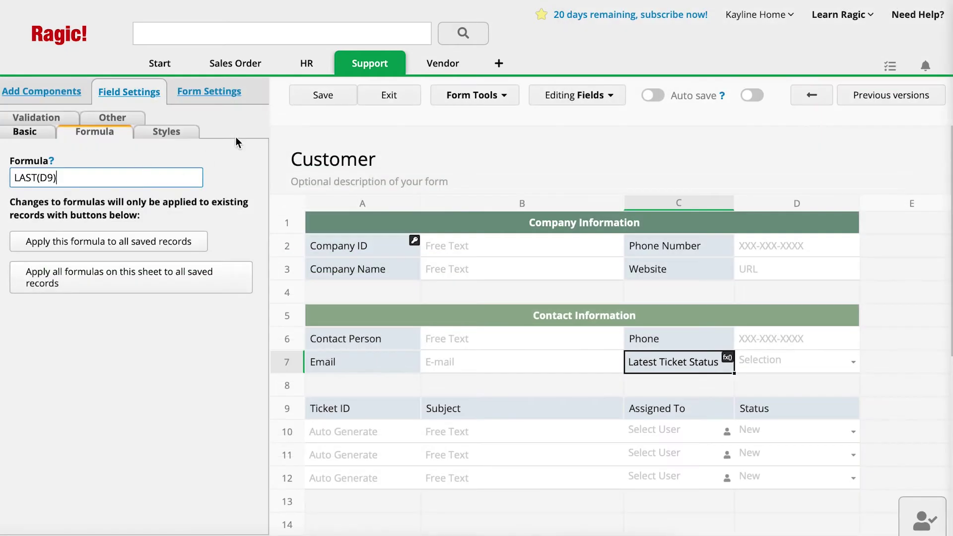
pyautogui.click(342, 98)
pyautogui.click(280, 209)
pyautogui.click(188, 254)
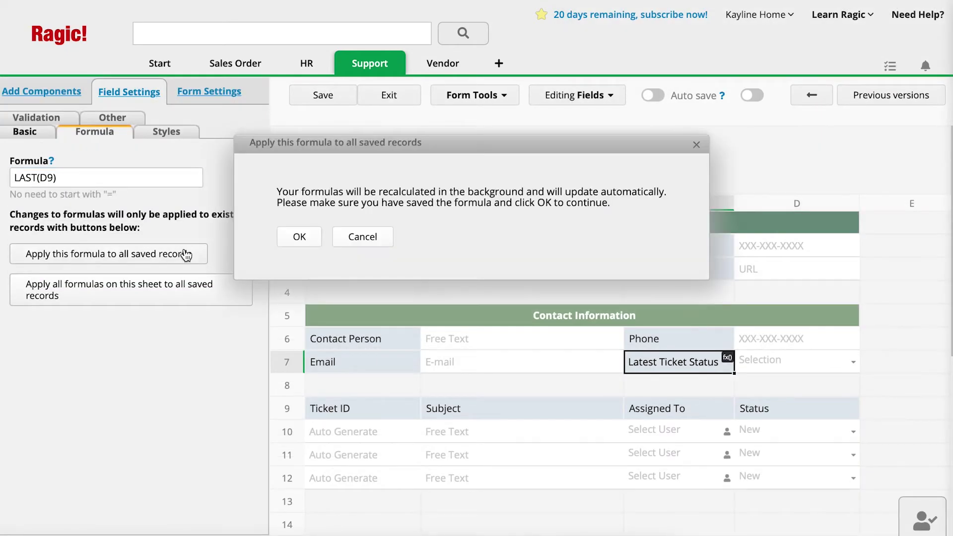
pyautogui.click(292, 233)
pyautogui.click(364, 100)
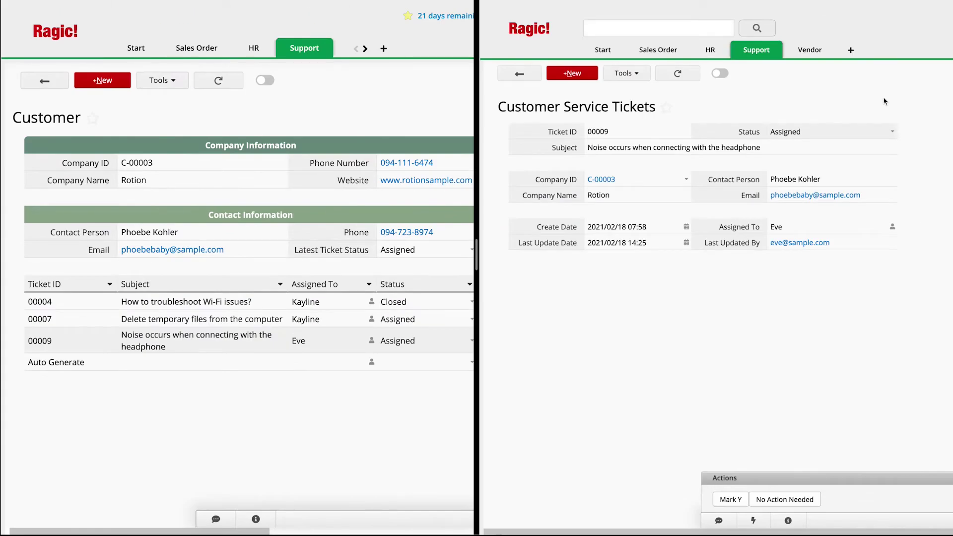
# Set ticket 00009's status to Closed, save it, and reload Rotion's customer record.
pyautogui.click(893, 132)
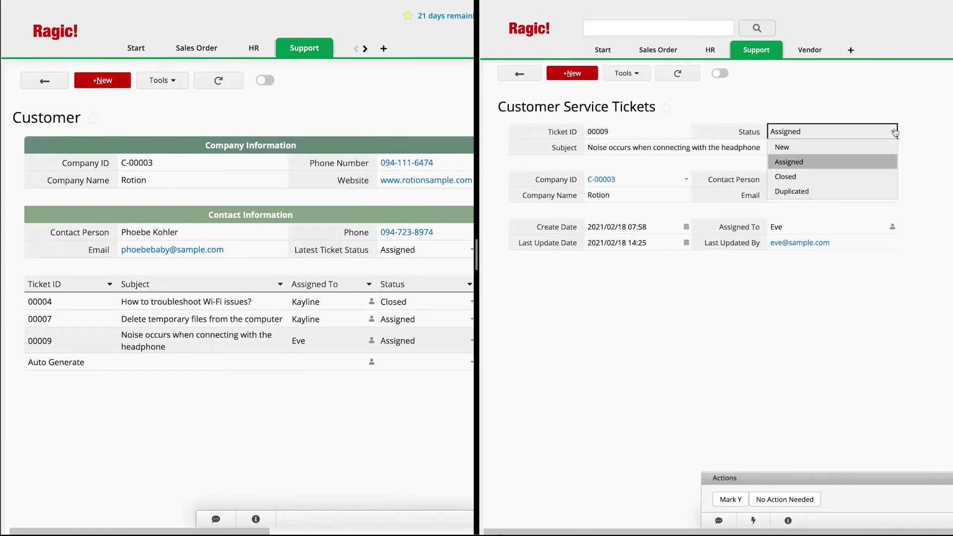
pyautogui.click(883, 176)
pyautogui.click(542, 78)
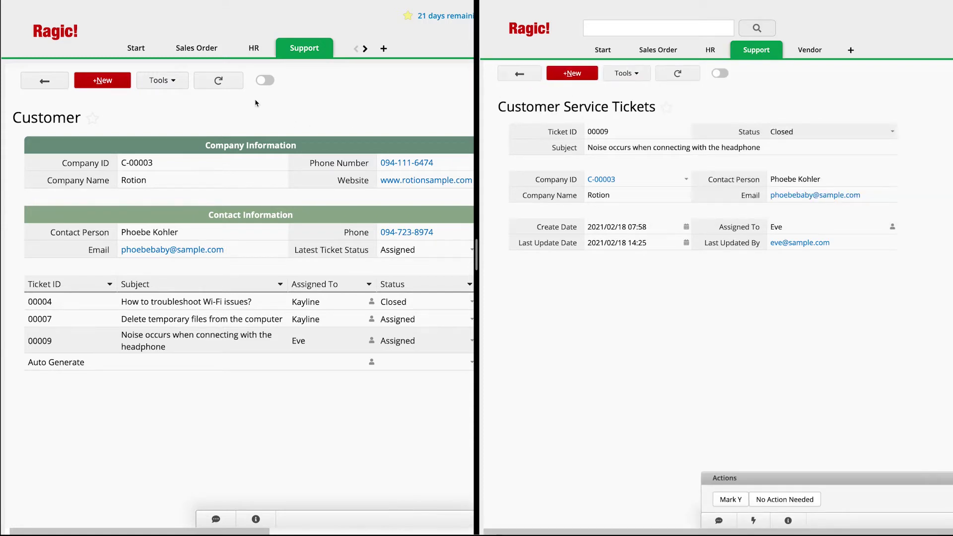
pyautogui.click(232, 87)
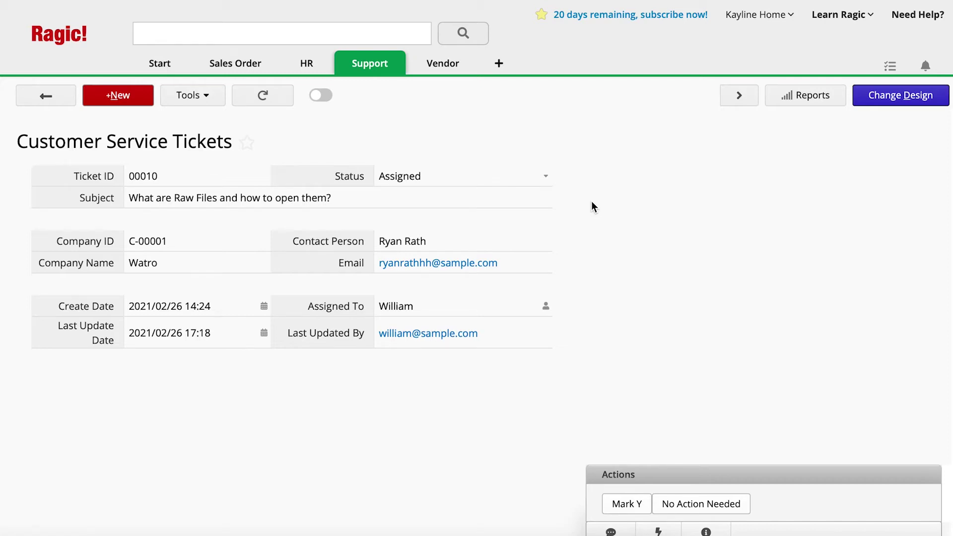
# Set up Link & load from the Customer sheet, linking its Company ID to the tickets' Company ID.
pyautogui.click(870, 102)
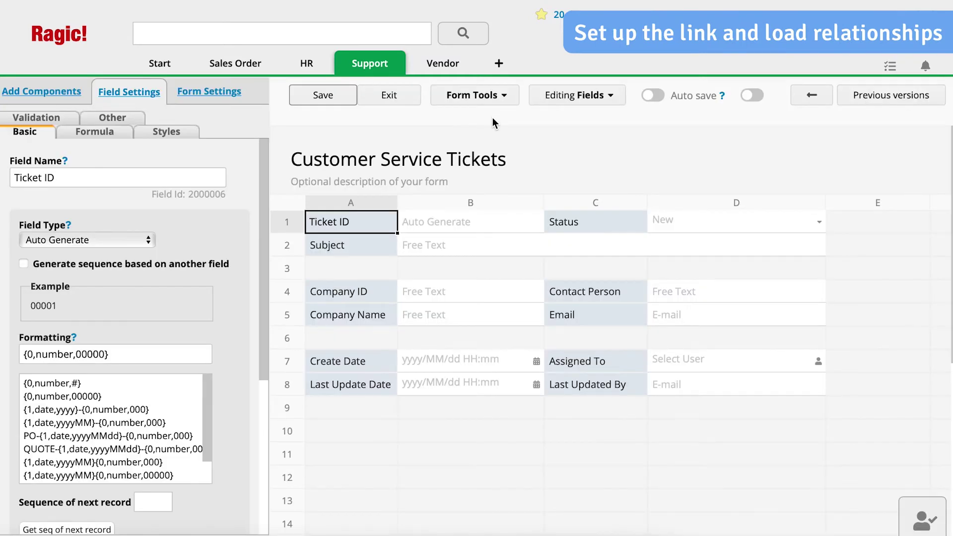
pyautogui.click(481, 98)
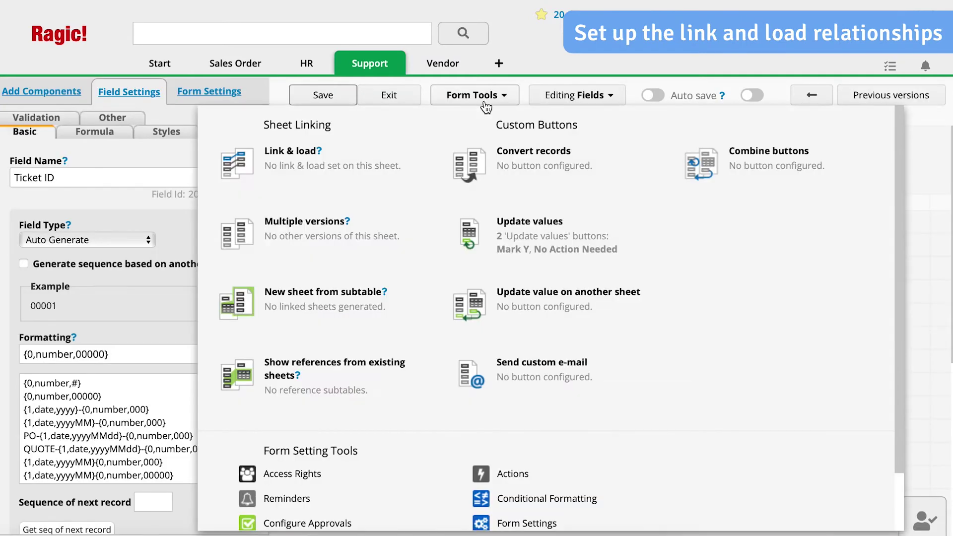
pyautogui.click(410, 157)
pyautogui.click(573, 385)
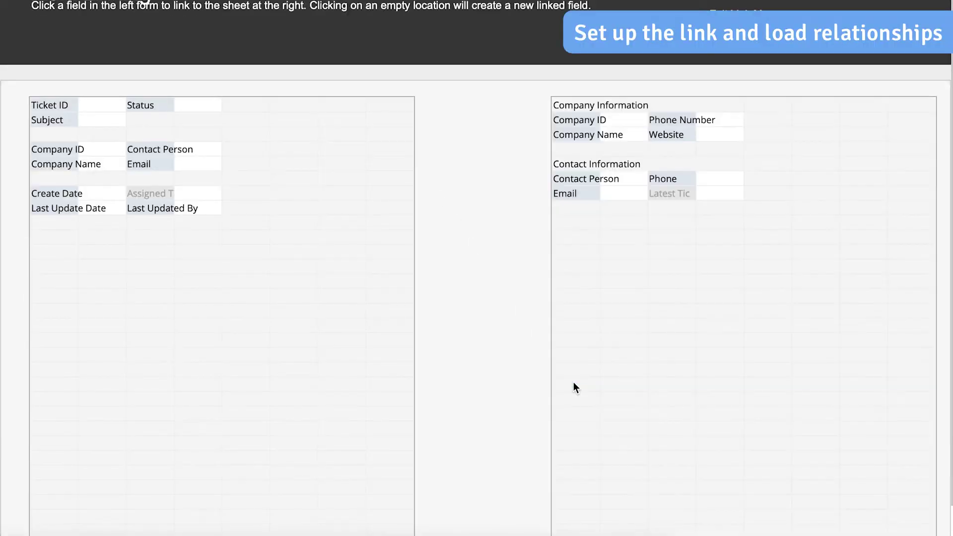
pyautogui.click(564, 124)
pyautogui.click(74, 154)
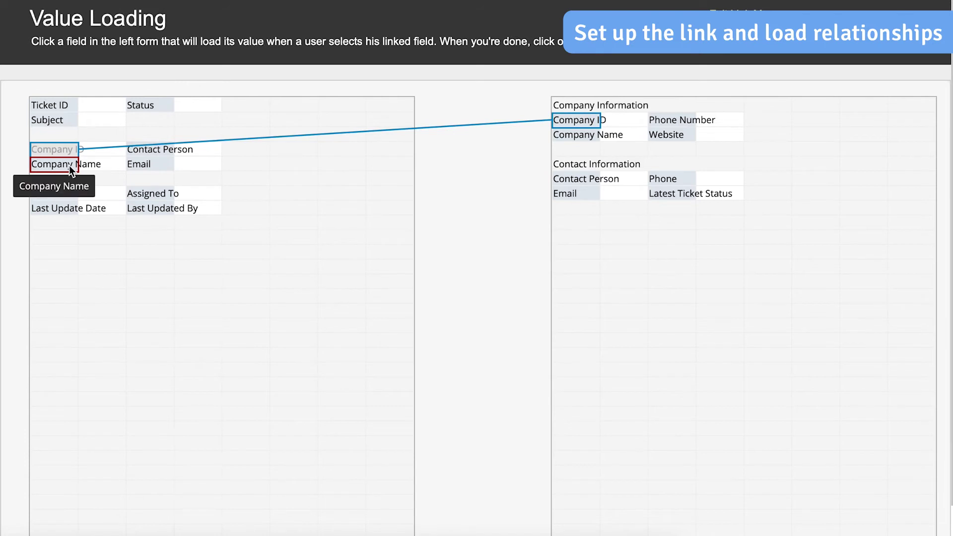
# Load Company Name, Contact Person and Email from Customer, then save and exit the design.
pyautogui.click(567, 131)
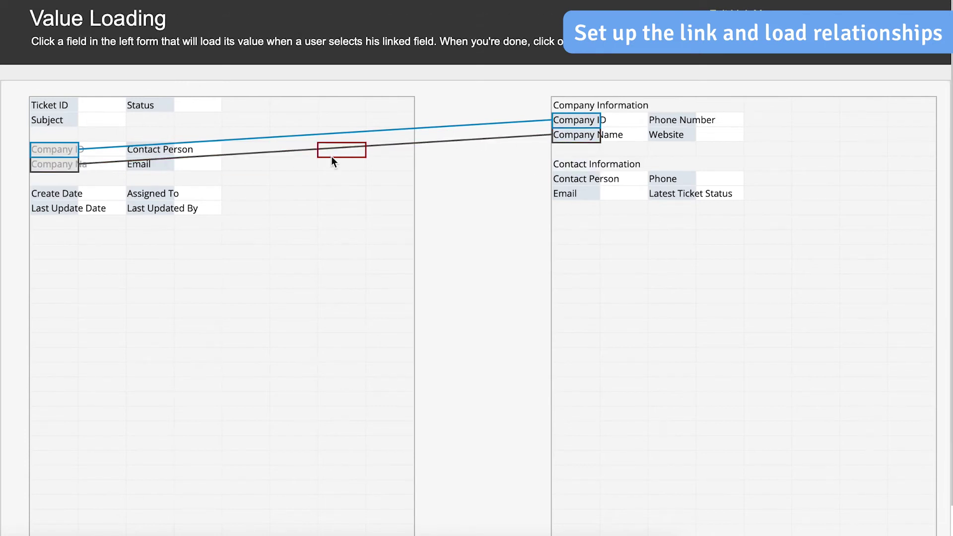
pyautogui.click(160, 152)
pyautogui.click(585, 177)
pyautogui.click(580, 193)
pyautogui.click(166, 167)
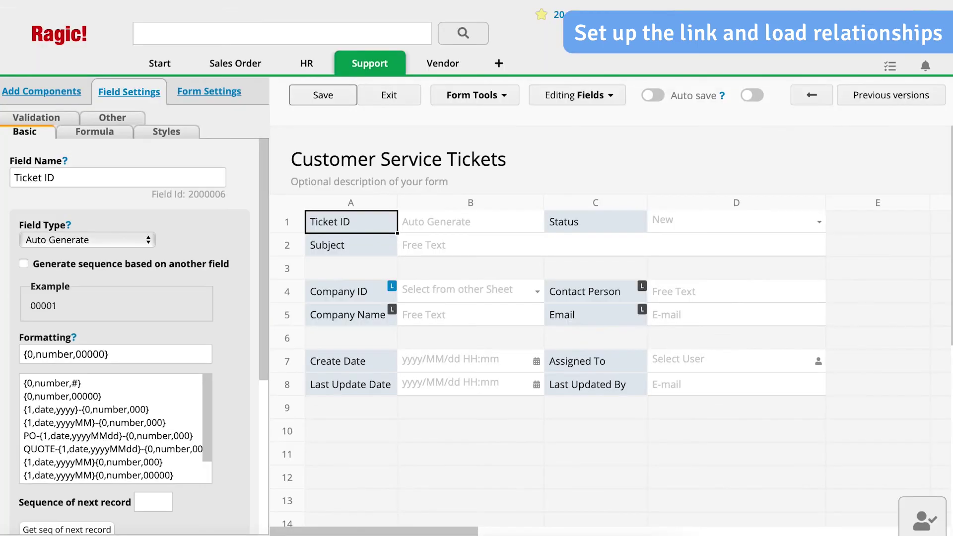
pyautogui.click(341, 99)
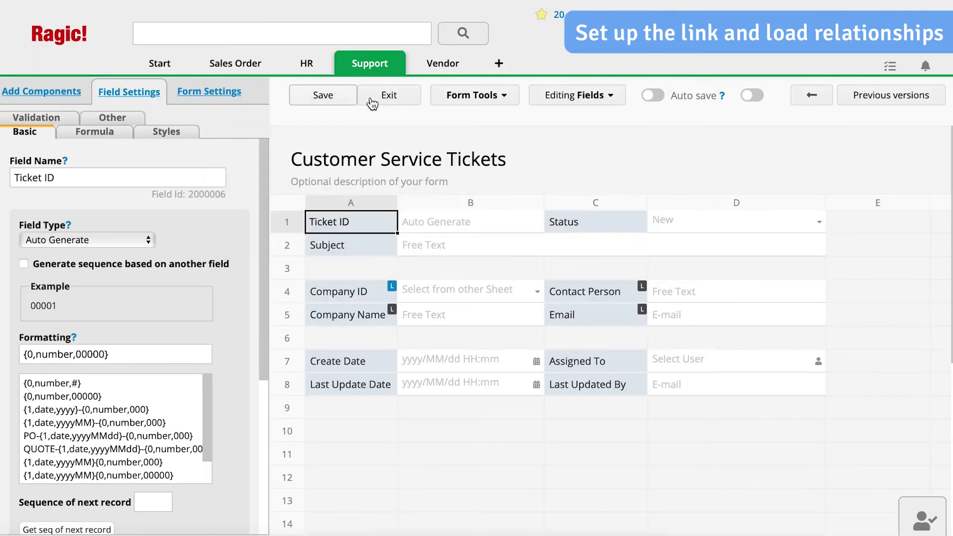
pyautogui.click(373, 102)
# In the first Customer record's design, choose Show references from existing sheets.
pyautogui.moveTo(392, 74)
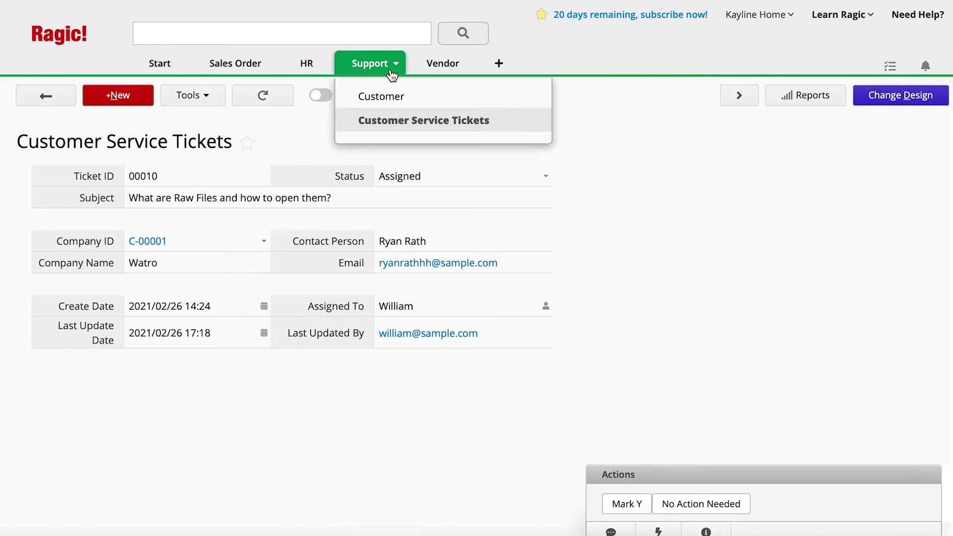
pyautogui.click(394, 96)
pyautogui.click(392, 202)
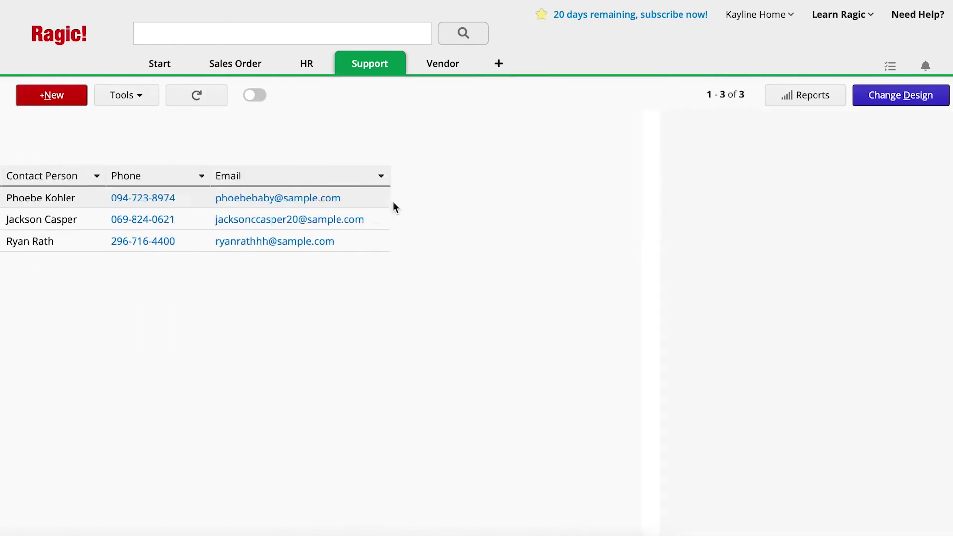
pyautogui.click(881, 108)
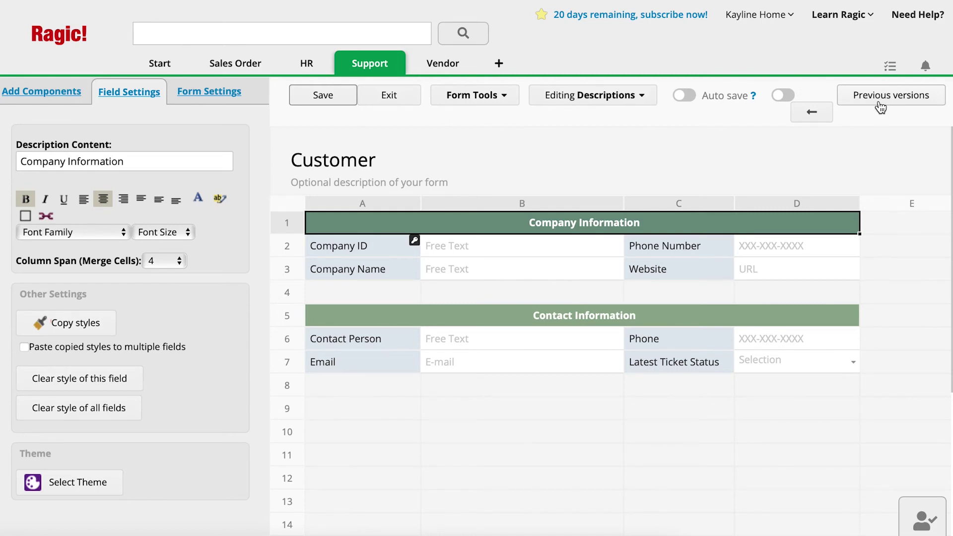
pyautogui.click(494, 96)
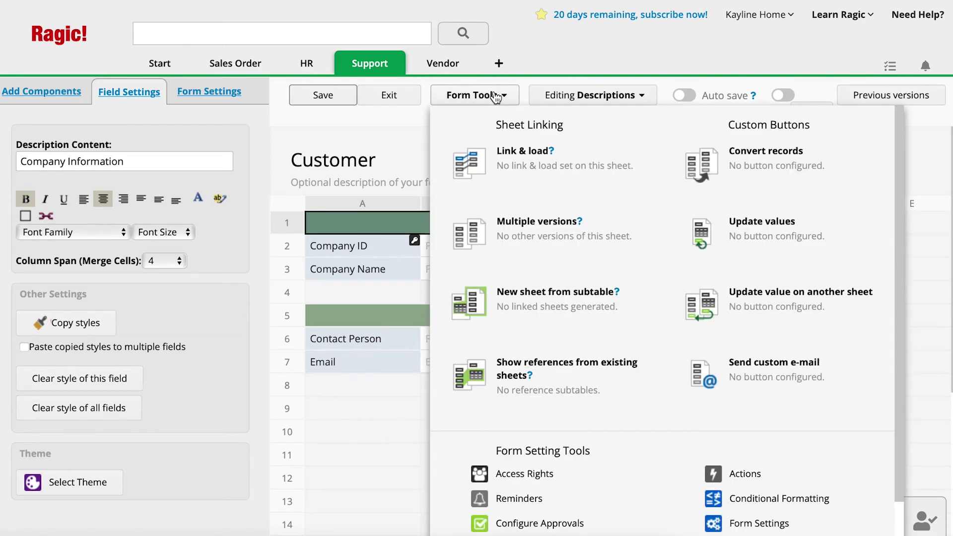
pyautogui.click(586, 384)
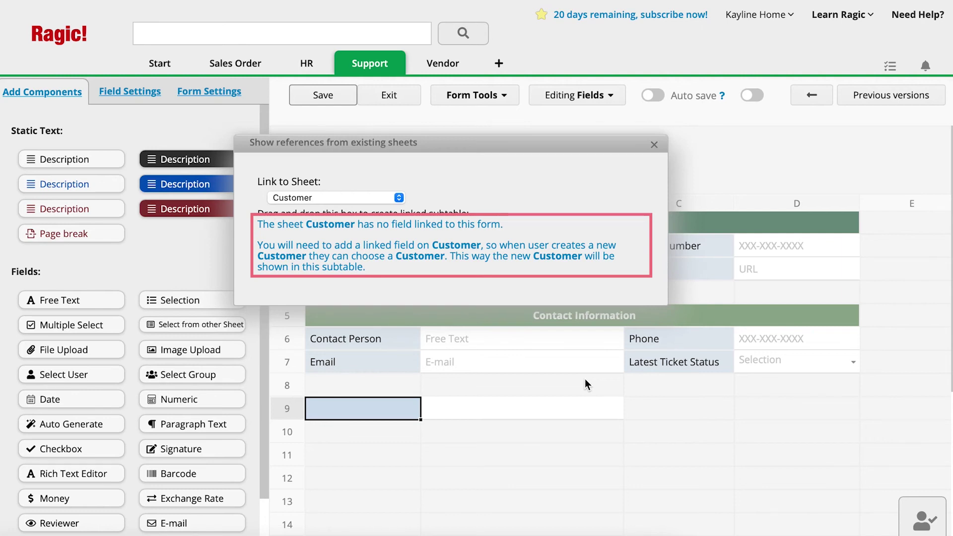
# Insert a Customer Service Tickets subtable at row 9, leaving out the Company Name column.
pyautogui.click(399, 198)
pyautogui.click(404, 216)
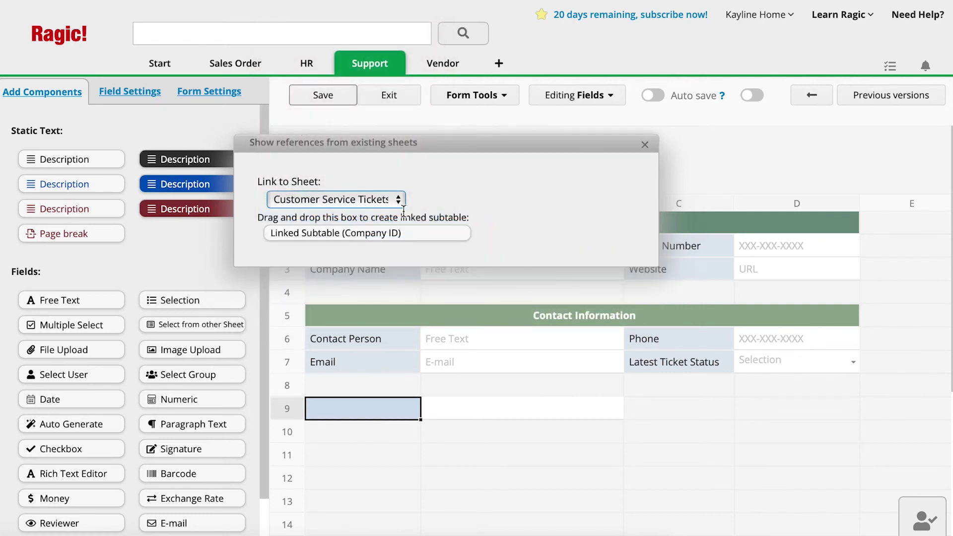
pyautogui.moveTo(408, 242); pyautogui.dragTo(389, 409)
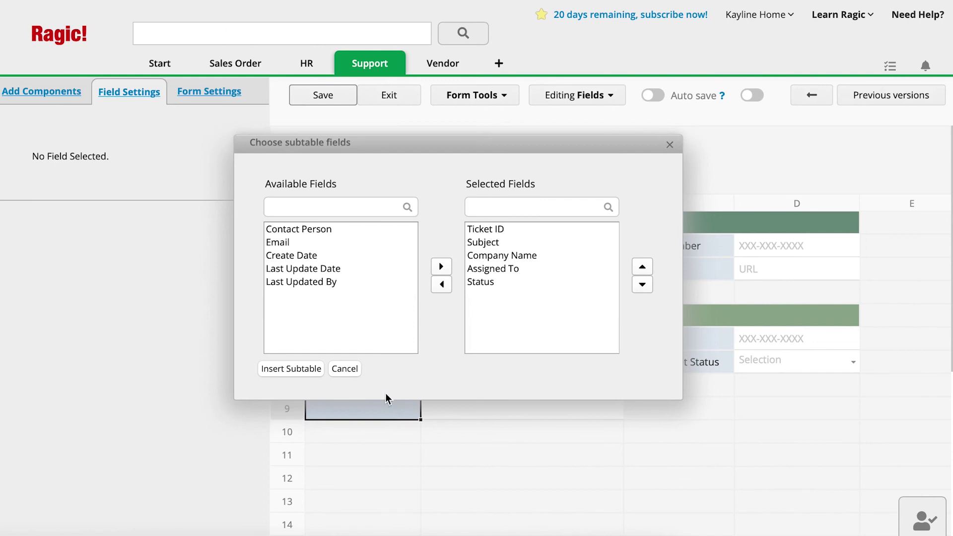
pyautogui.click(519, 257)
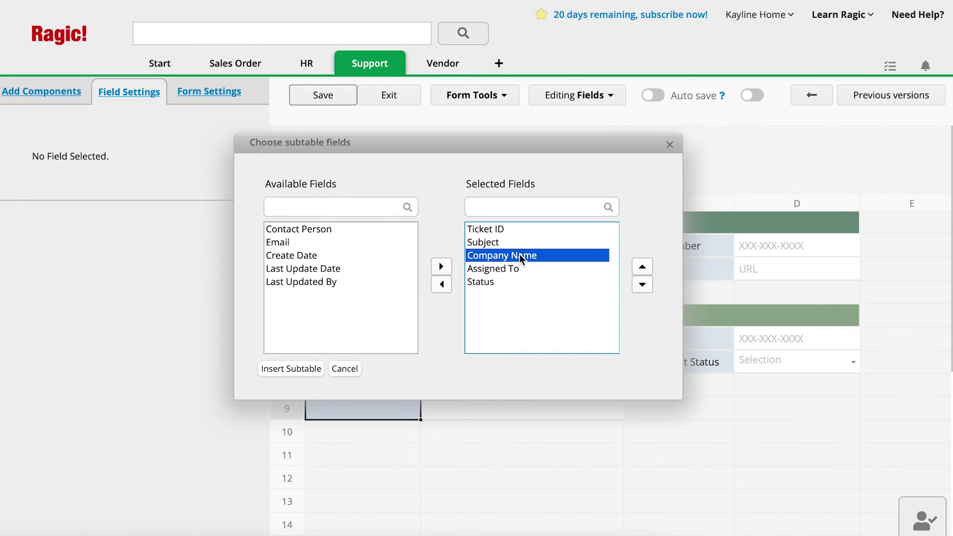
pyautogui.click(447, 286)
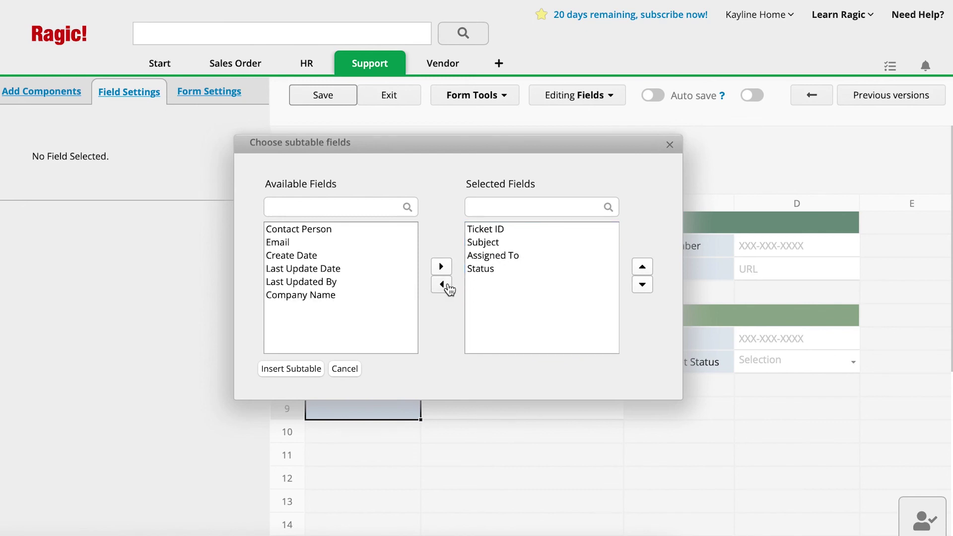
pyautogui.click(310, 370)
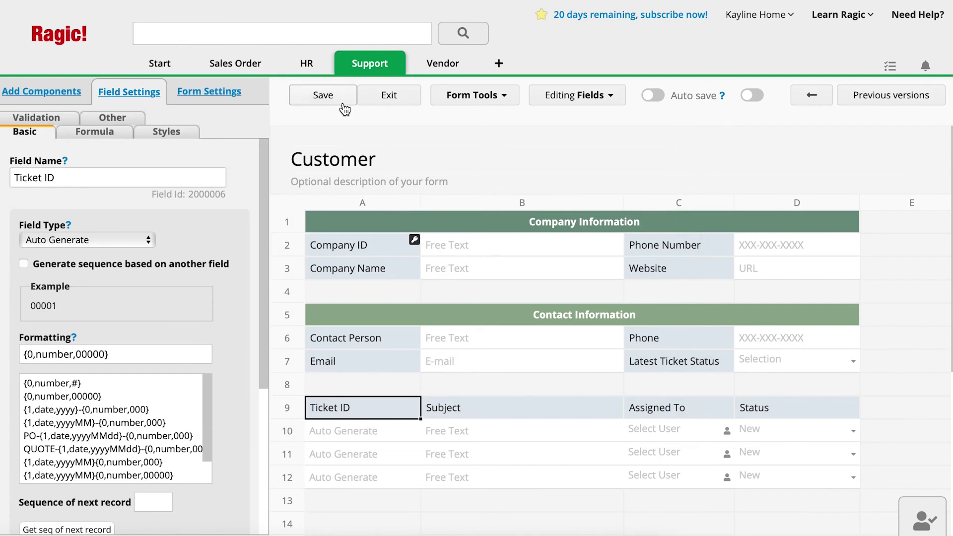